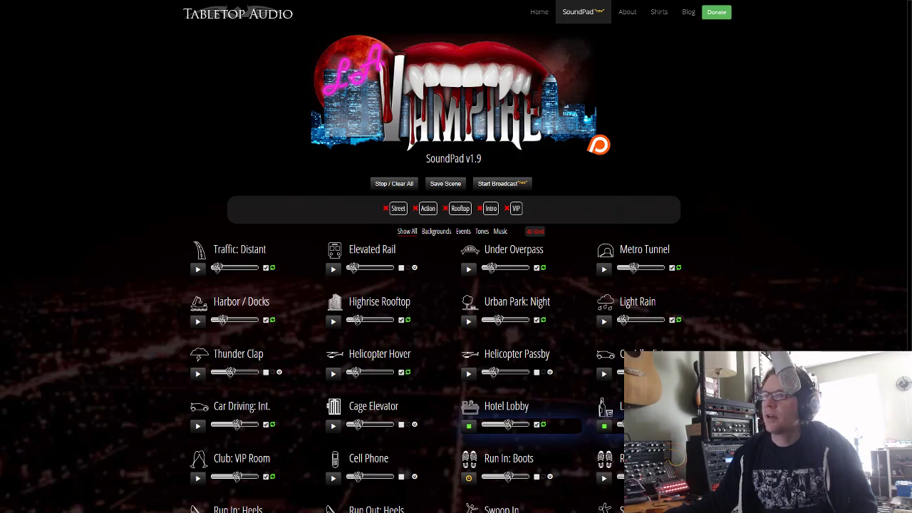
scroll(781, 275, "down", 2)
scroll(777, 322, "down", 3)
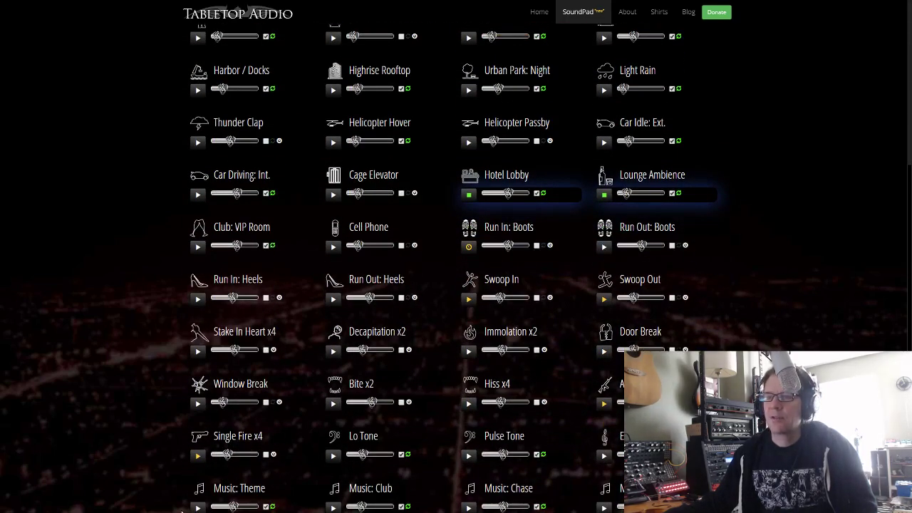
scroll(378, 477, "up", 3)
scroll(531, 440, "up", 1)
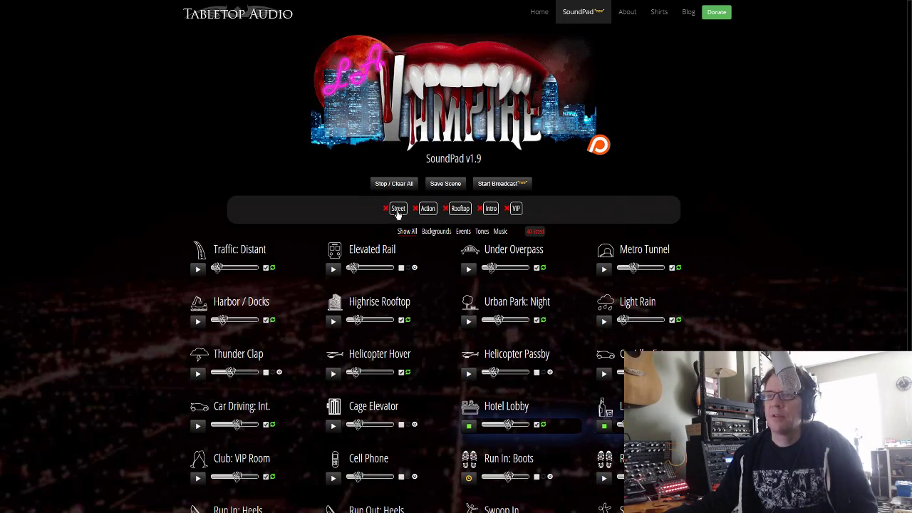
Load the Street scene so Traffic: Distant and Light Rain replace the Hotel Lobby mix.
left_click(399, 210)
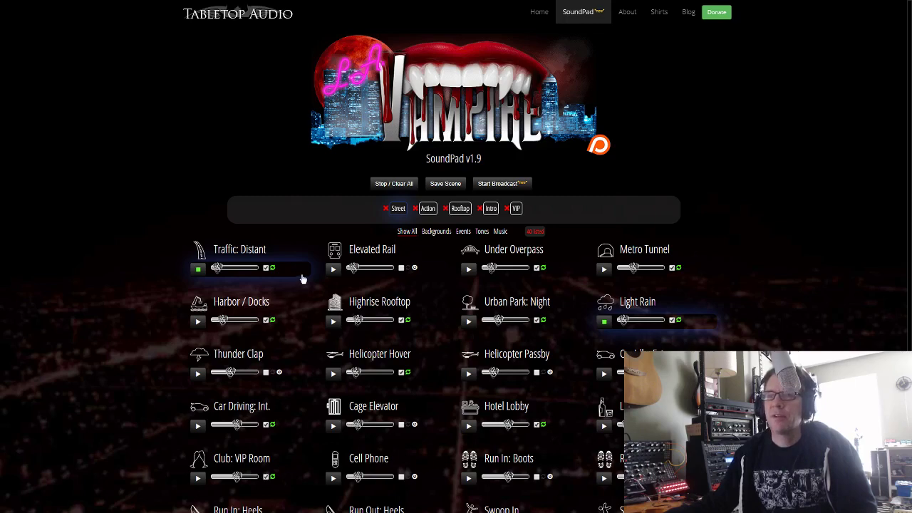
scroll(620, 348, "down", 3)
scroll(617, 407, "down", 1)
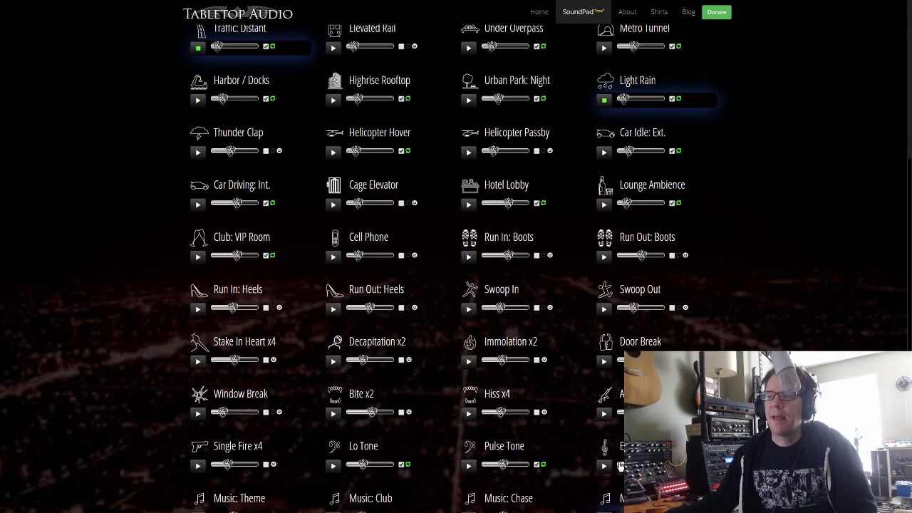
scroll(609, 503, "up", 3)
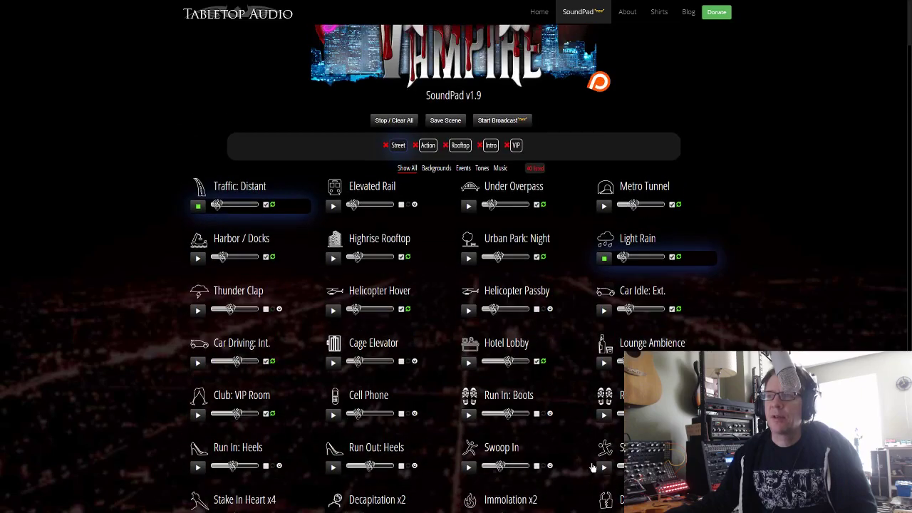
scroll(592, 470, "down", 1)
scroll(591, 471, "up", 1)
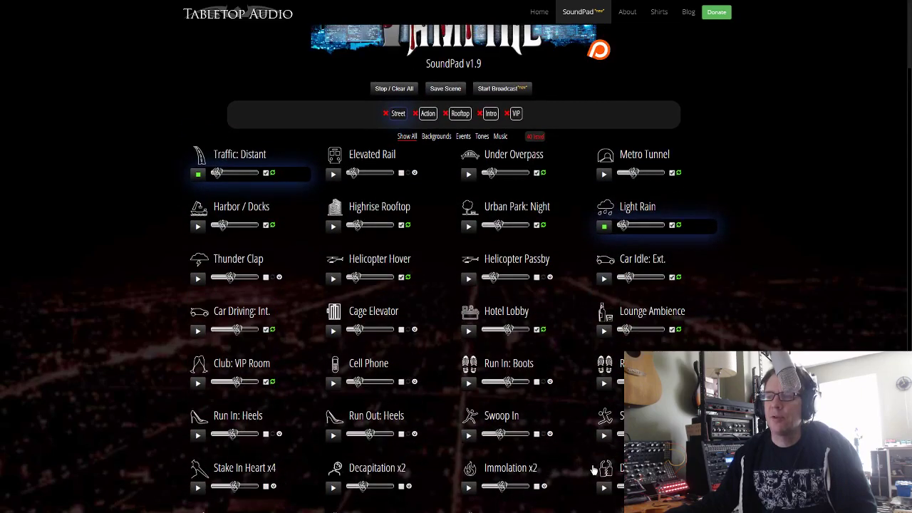
scroll(595, 470, "up", 1)
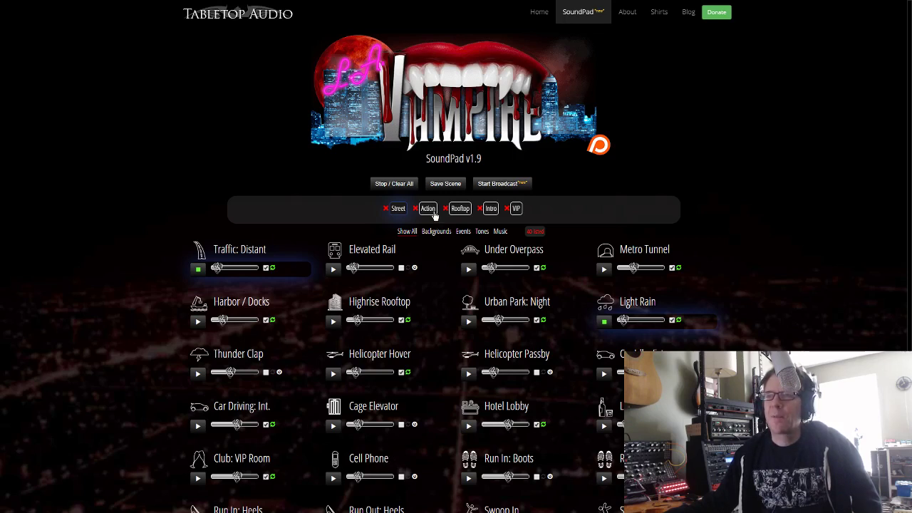
Load the Action scene and check the Thunder Clap and Elevated Rail repeat intervals.
left_click(431, 211)
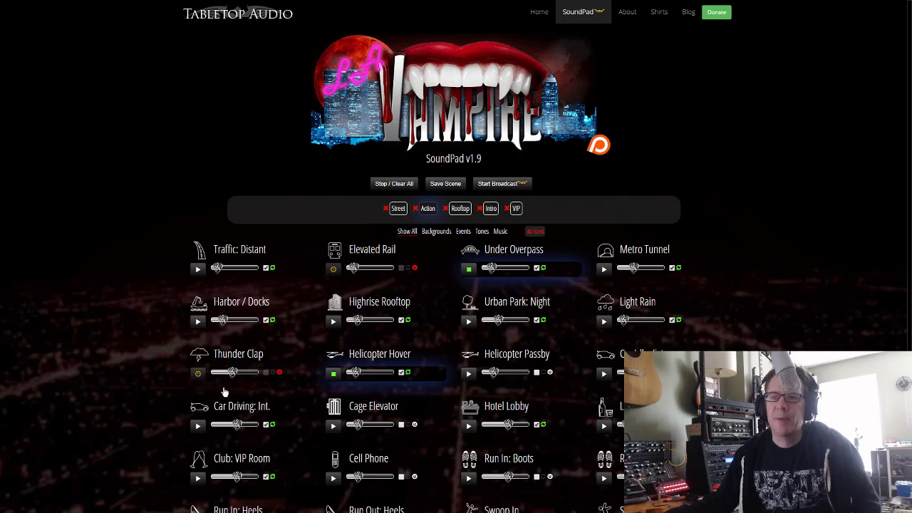
left_click(278, 375)
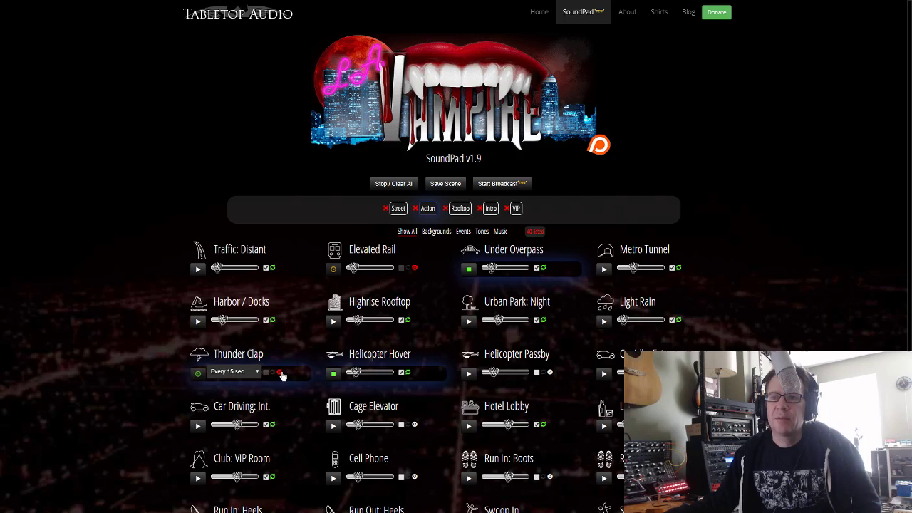
left_click(280, 374)
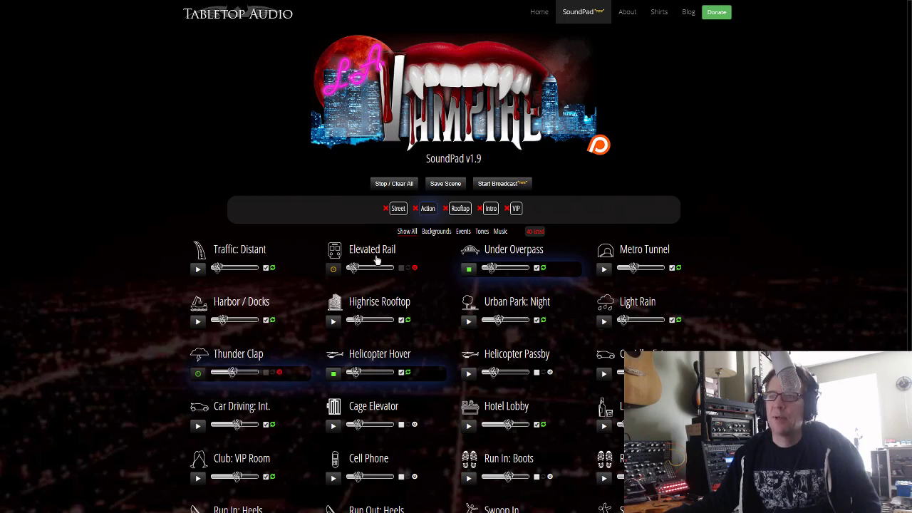
left_click(414, 267)
left_click(414, 267)
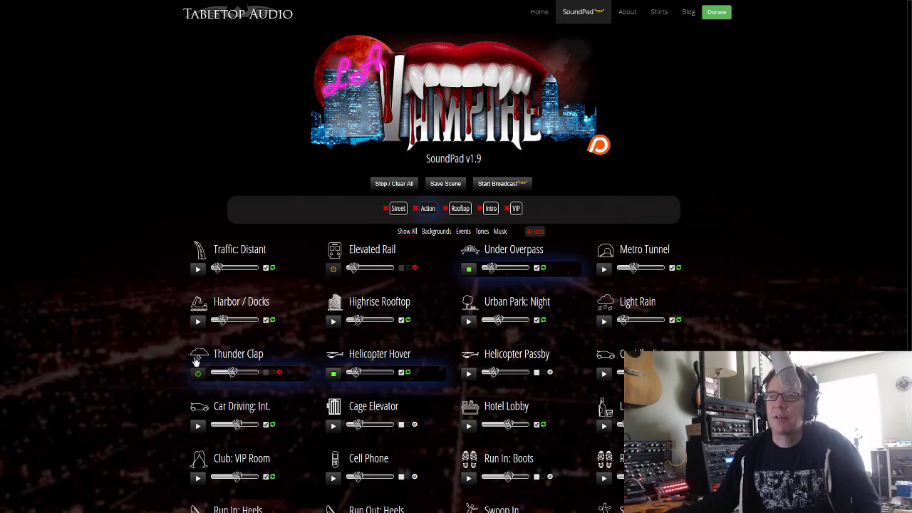
Turn the Action scene off to stop all its sounds.
scroll(197, 361, "down", 3)
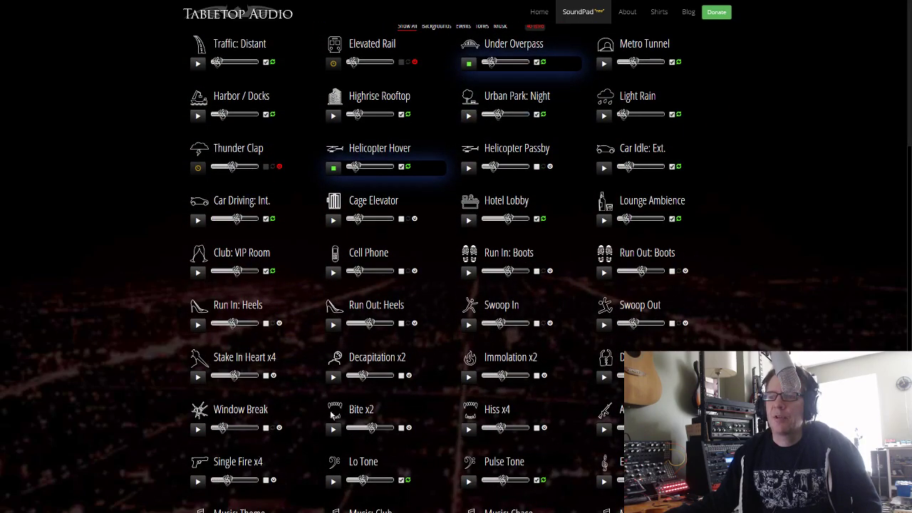
scroll(332, 415, "up", 2)
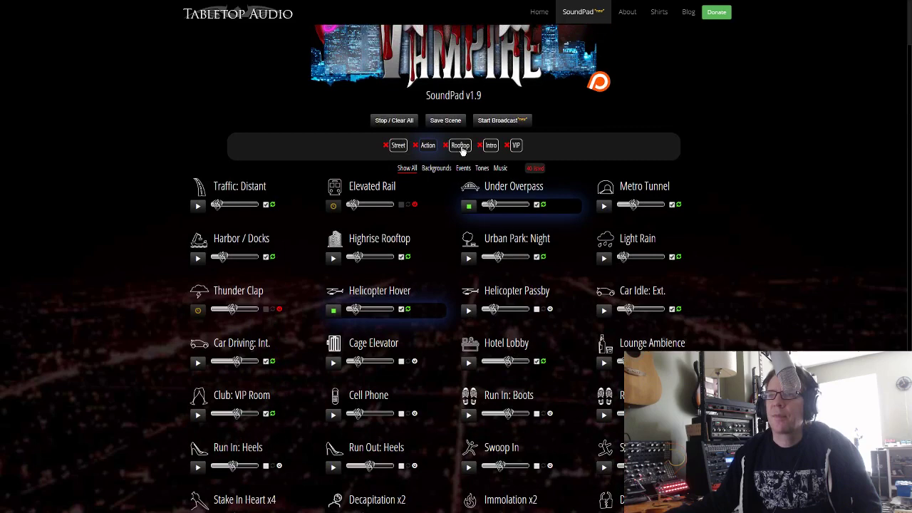
left_click(427, 147)
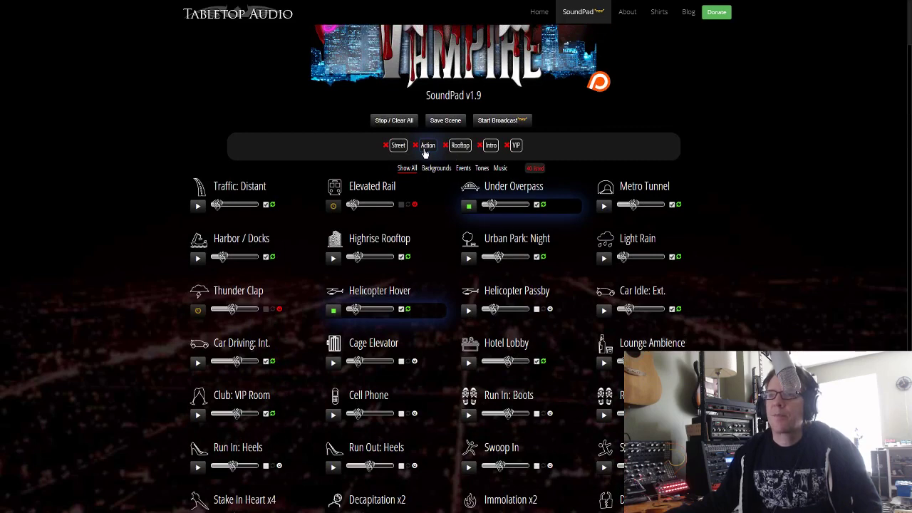
Play the Swoop In, Swoop Out and Stake In Heart x4 effects.
scroll(402, 373, "down", 1)
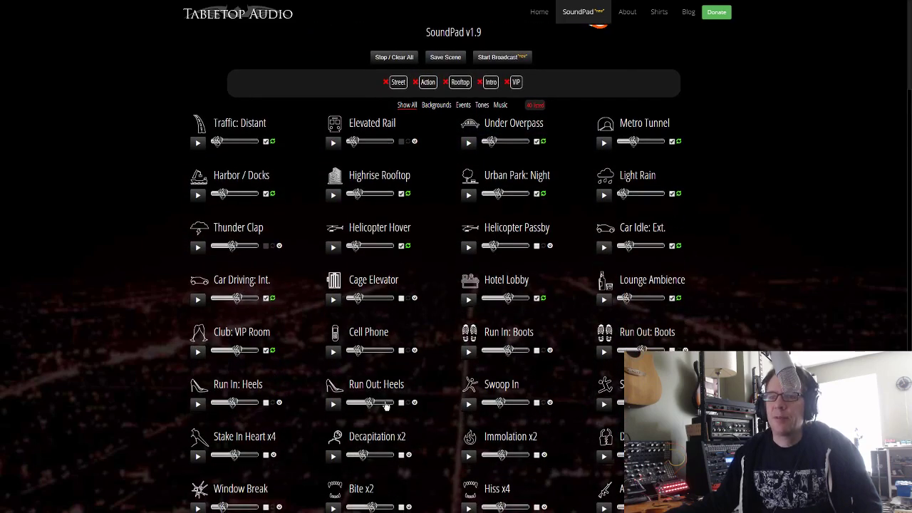
left_click(469, 406)
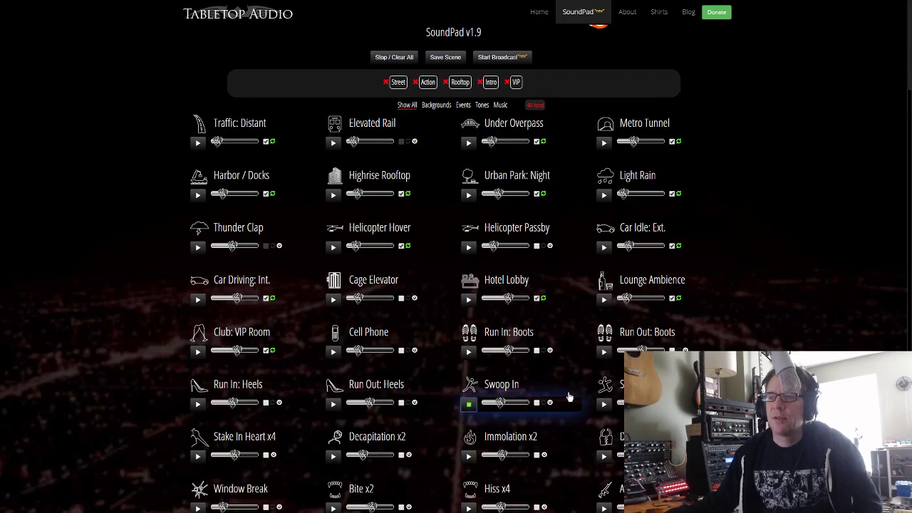
left_click(605, 404)
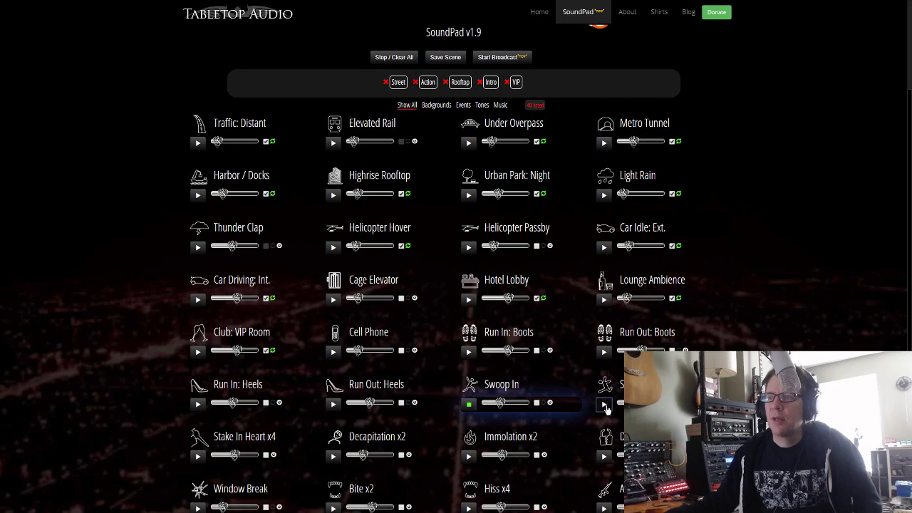
left_click(198, 456)
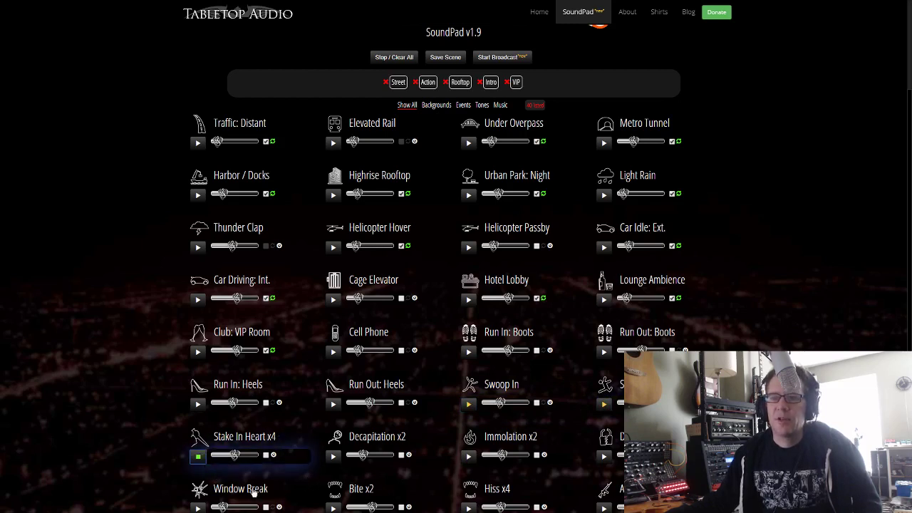
left_click(198, 459)
left_click(198, 460)
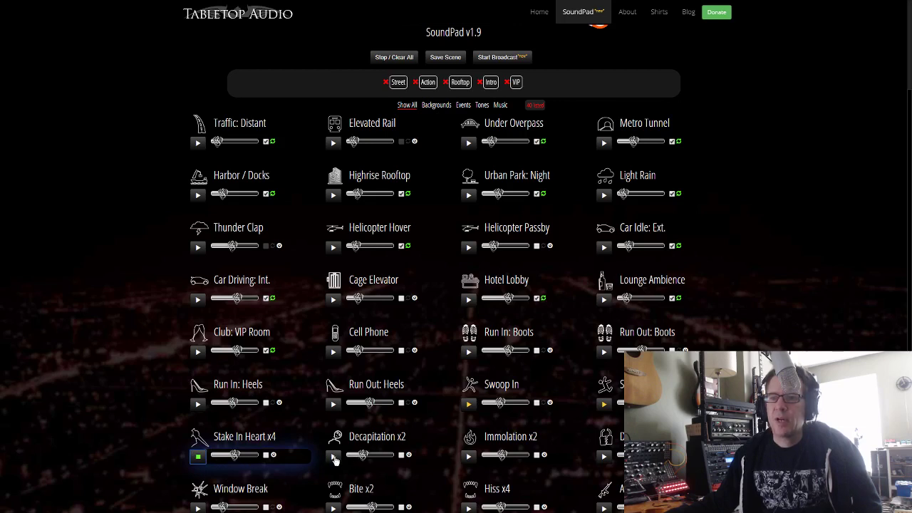
Play Decapitation x2, Immolation x2, its neighbour, Window Break, Bite x2 and Hiss x4.
left_click(333, 457)
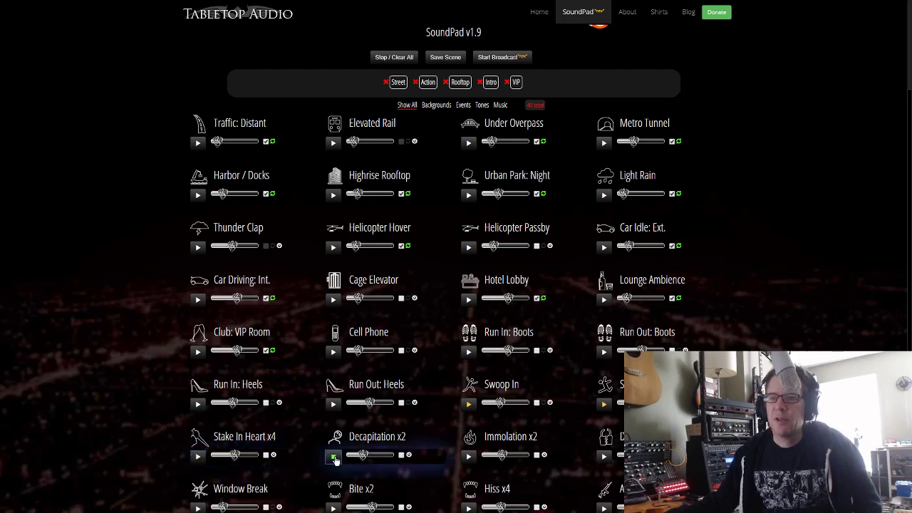
left_click(469, 457)
left_click(604, 457)
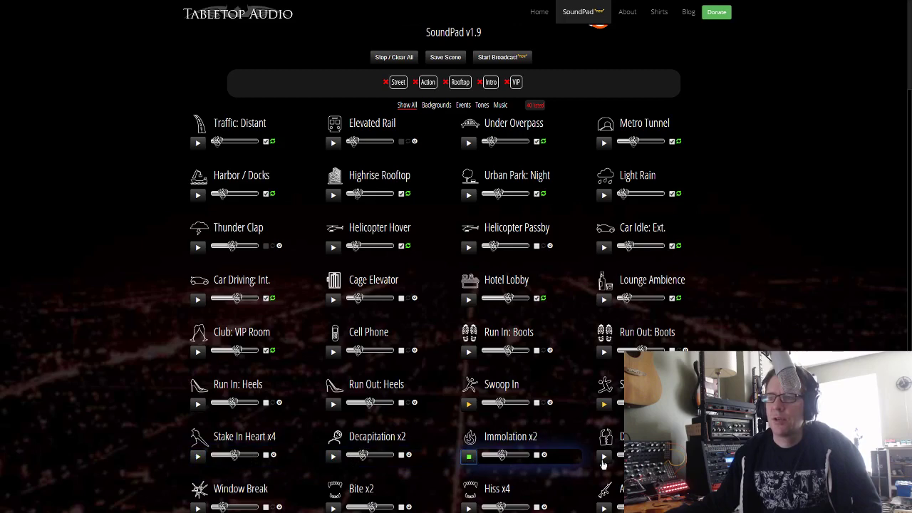
scroll(533, 453, "down", 1)
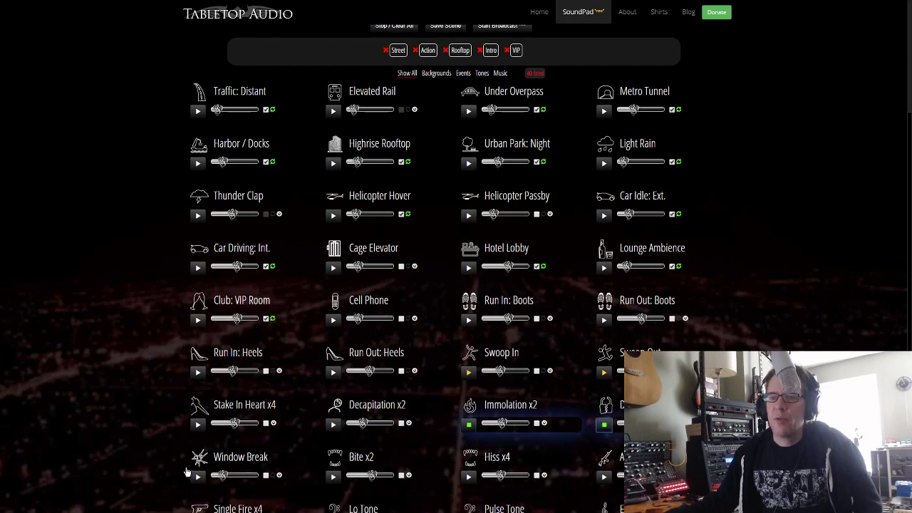
left_click(197, 476)
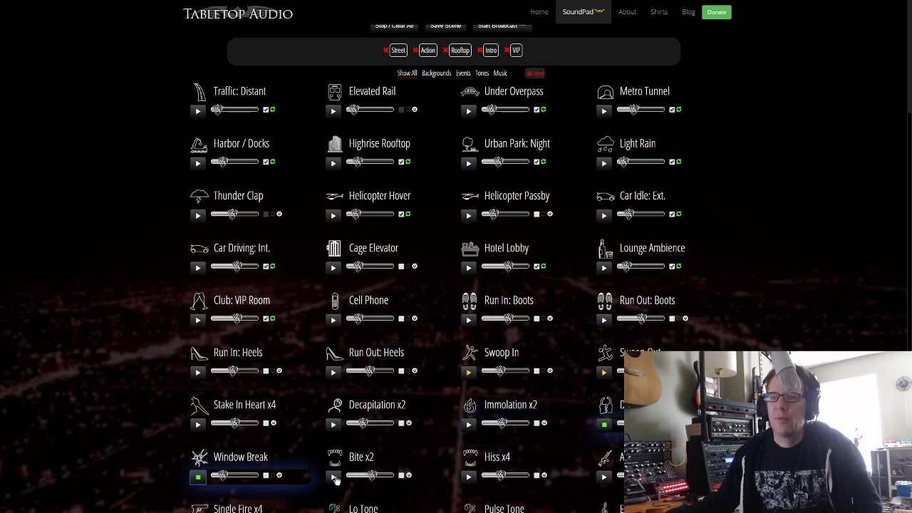
left_click(334, 477)
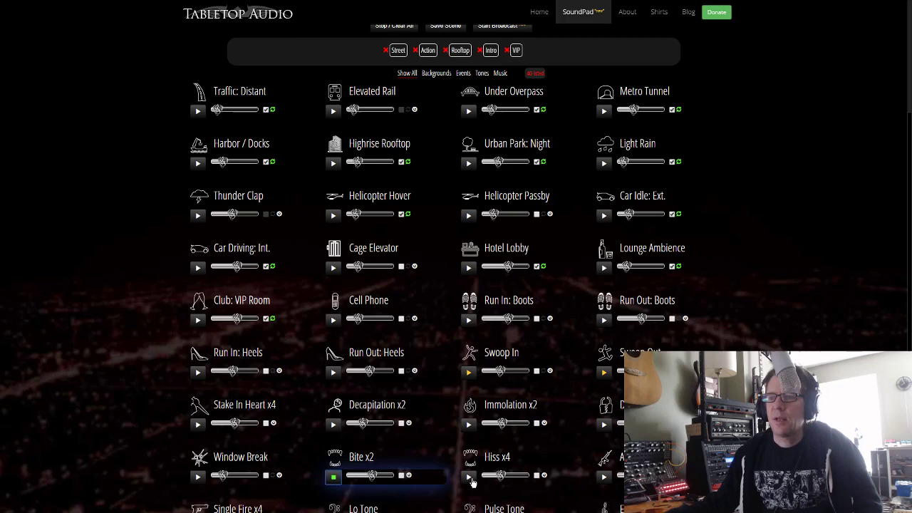
left_click(469, 478)
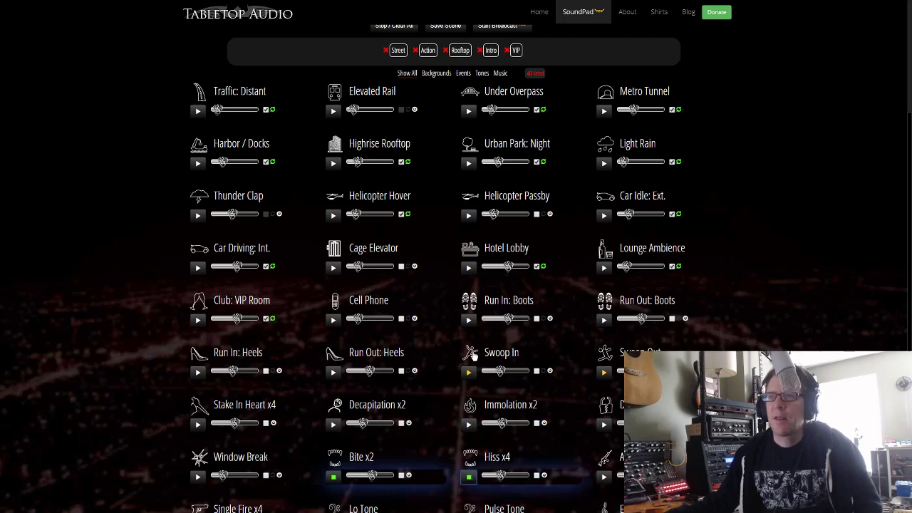
scroll(371, 478, "down", 1)
Play Lo Tone and Pulse Tone slightly quieter, add the last tone, then stop Pulse Tone.
left_click(330, 483)
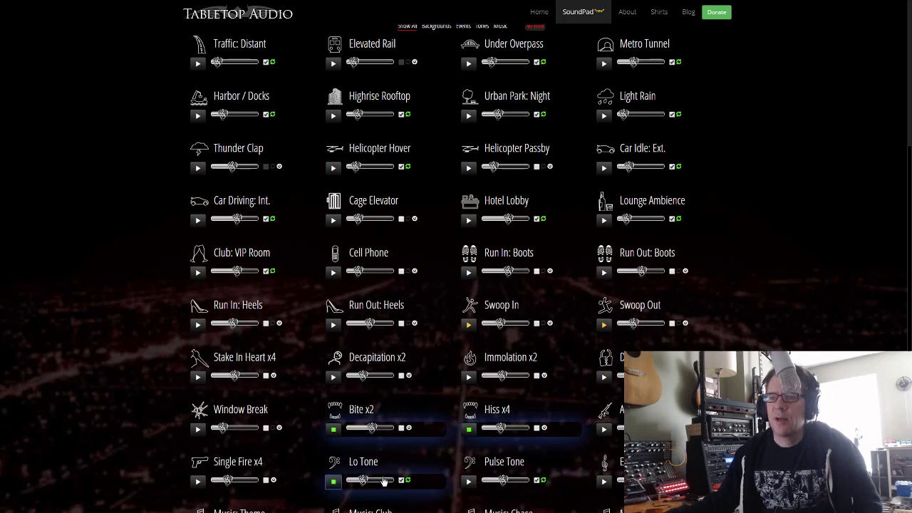
left_click_drag(366, 483, 363, 479)
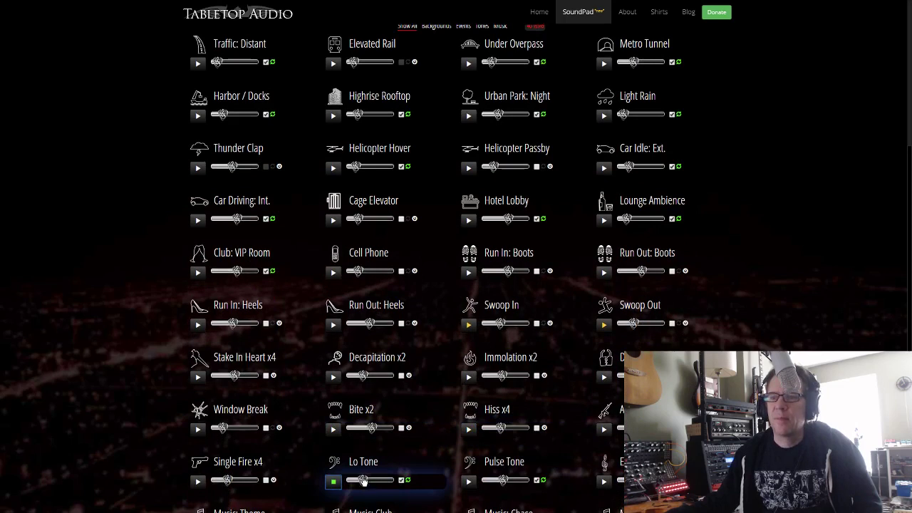
left_click(467, 483)
left_click_drag(506, 481, 495, 483)
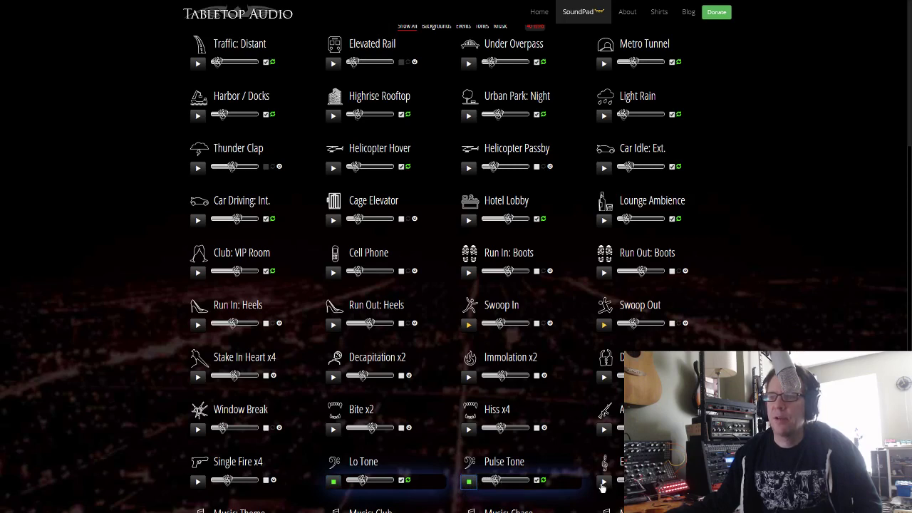
left_click(603, 483)
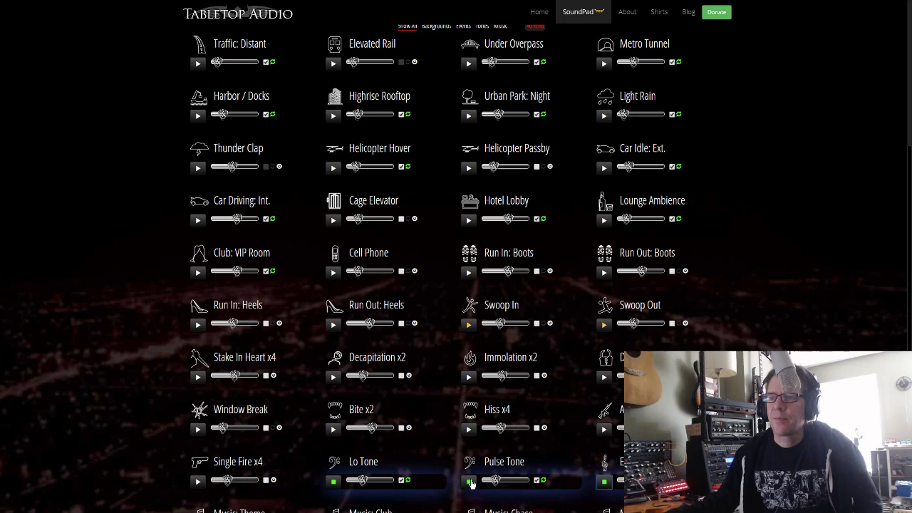
left_click(469, 484)
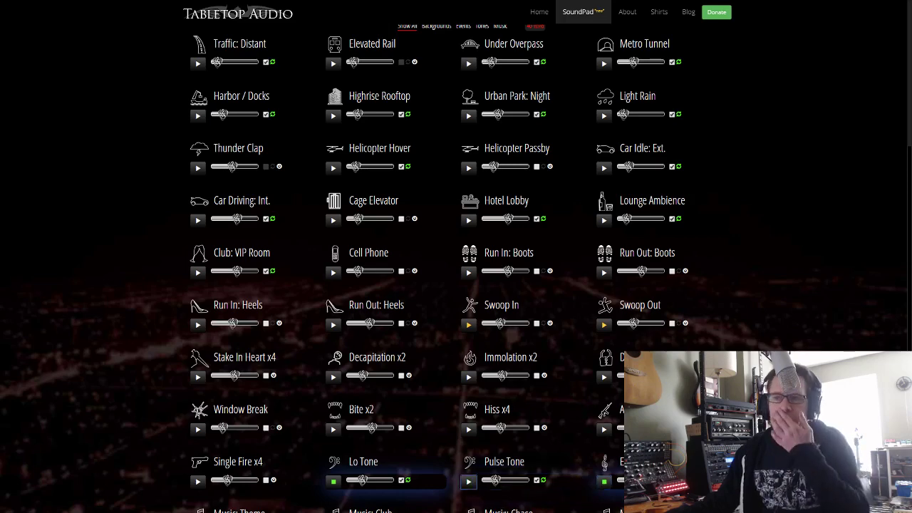
left_click(333, 480)
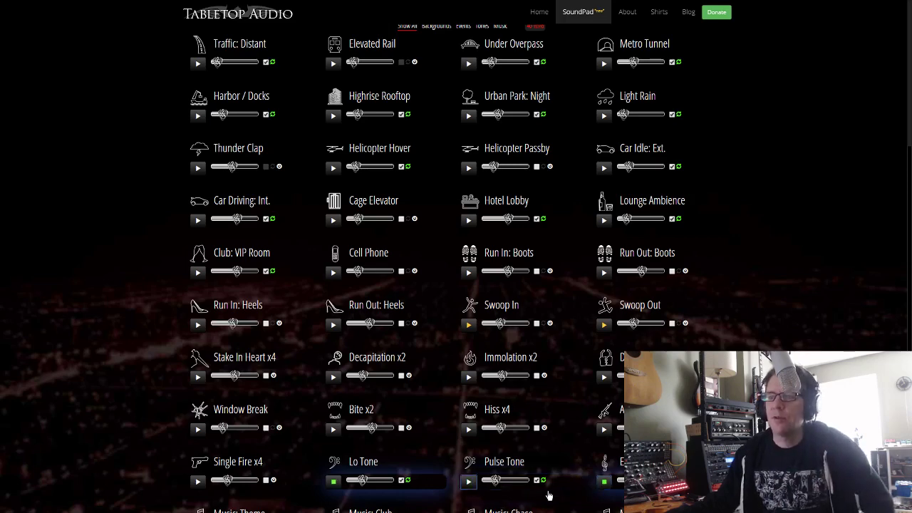
scroll(539, 442, "down", 1)
Play Club: VIP Room and Lounge Ambience, and ring Cell Phone once with No Repeat.
scroll(552, 413, "up", 1)
scroll(552, 412, "up", 1)
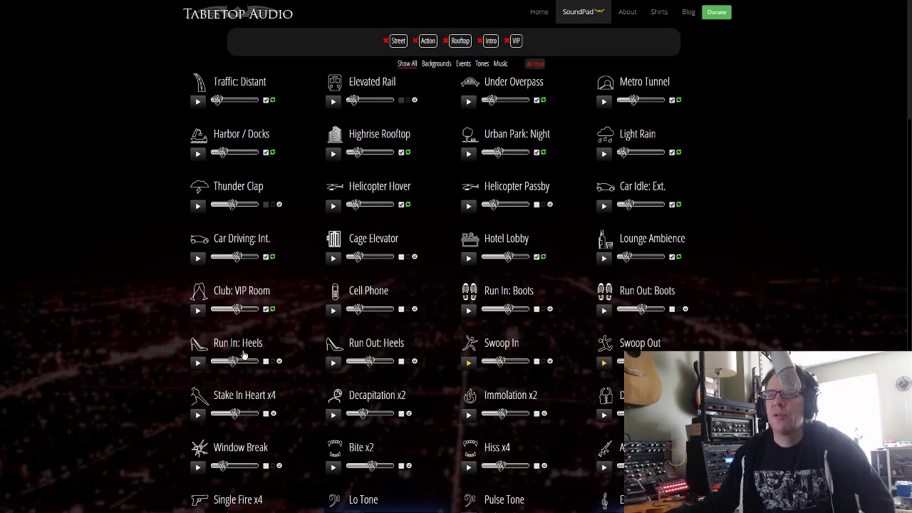
left_click(198, 310)
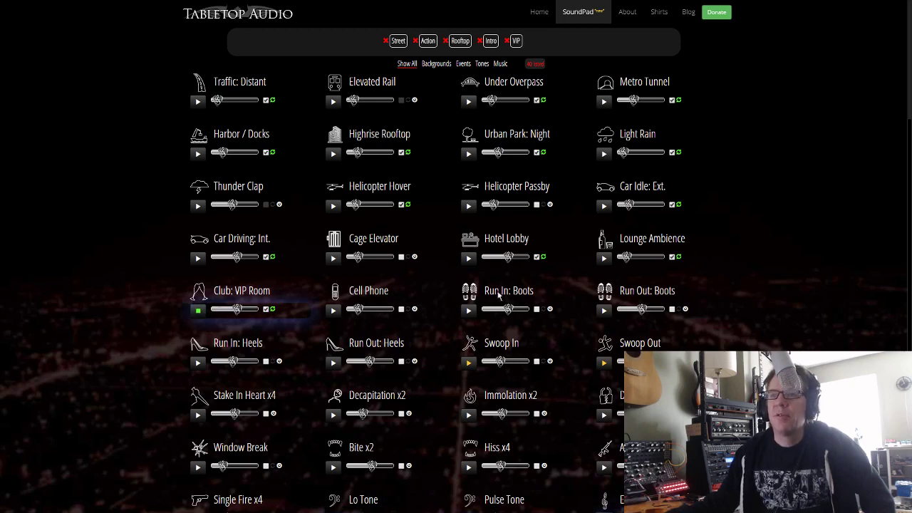
left_click(604, 258)
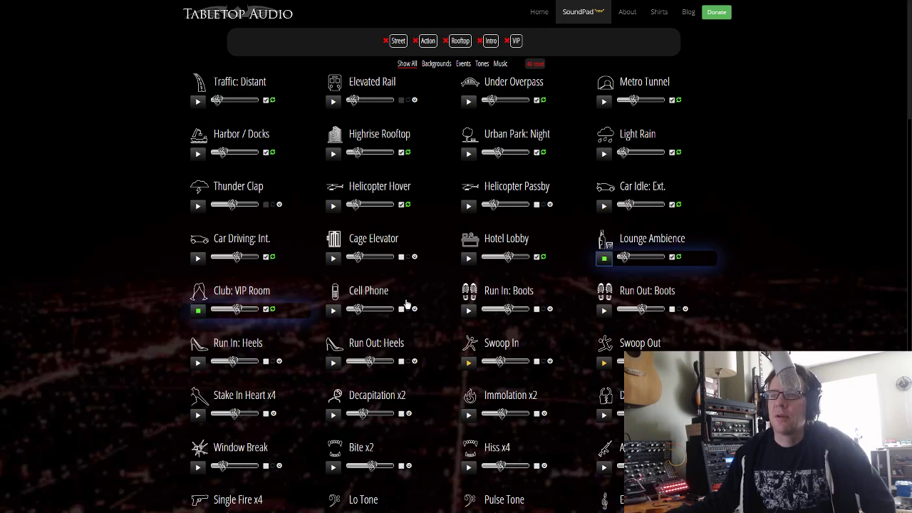
left_click(414, 309)
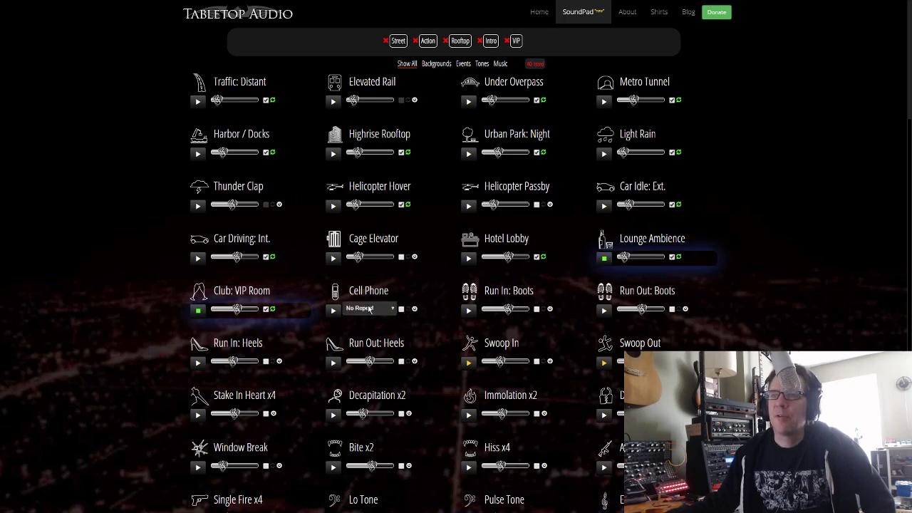
left_click(334, 311)
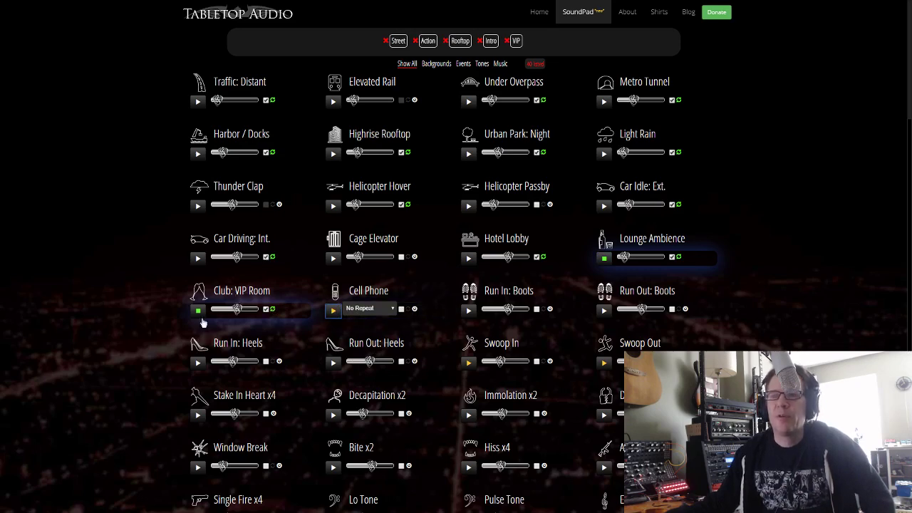
Toggle Music: Club and Club: VIP Room on and off, leaving both stopped.
scroll(152, 400, "down", 1)
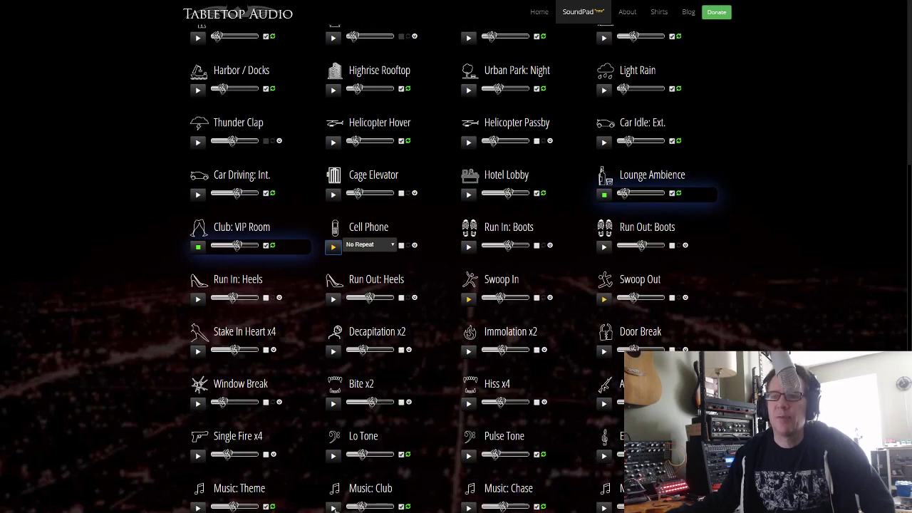
left_click(334, 507)
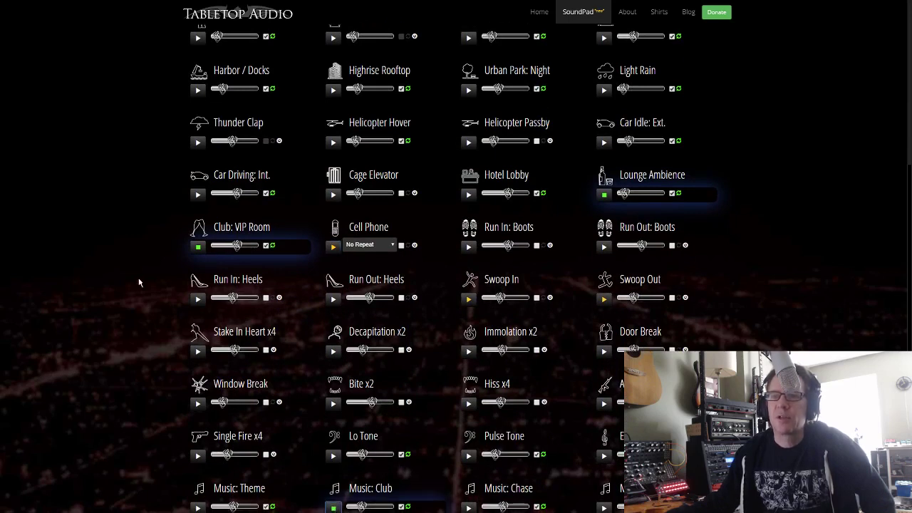
left_click(198, 246)
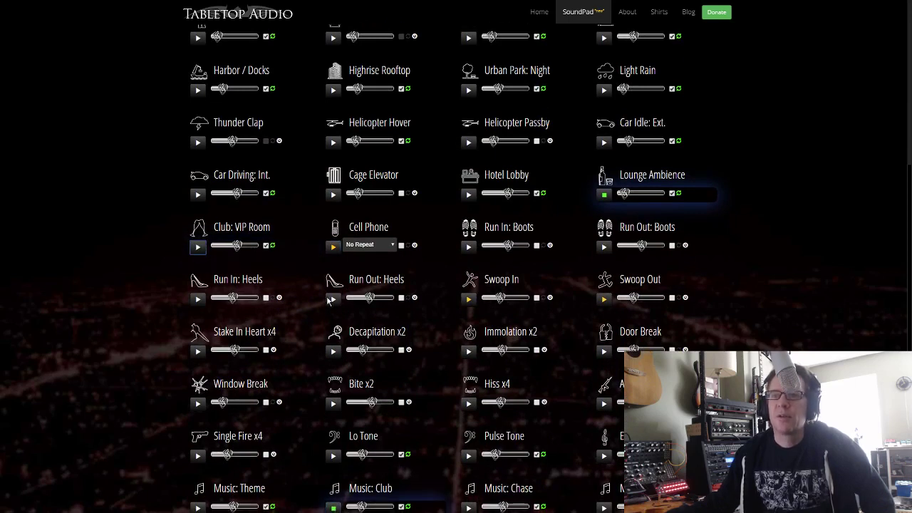
left_click(198, 246)
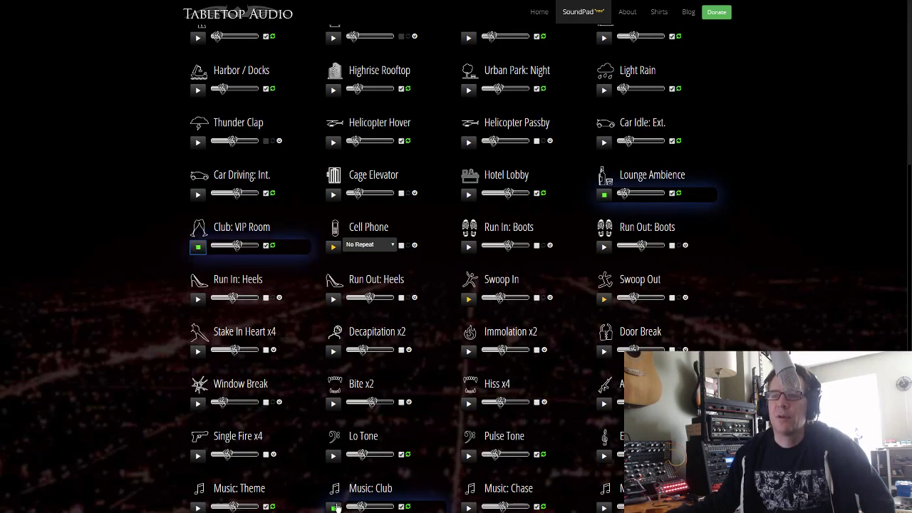
left_click(335, 506)
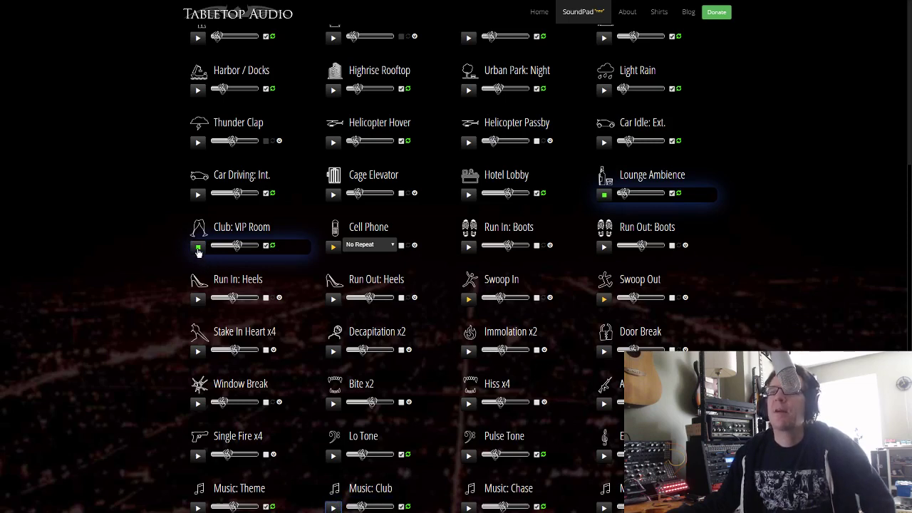
left_click(199, 247)
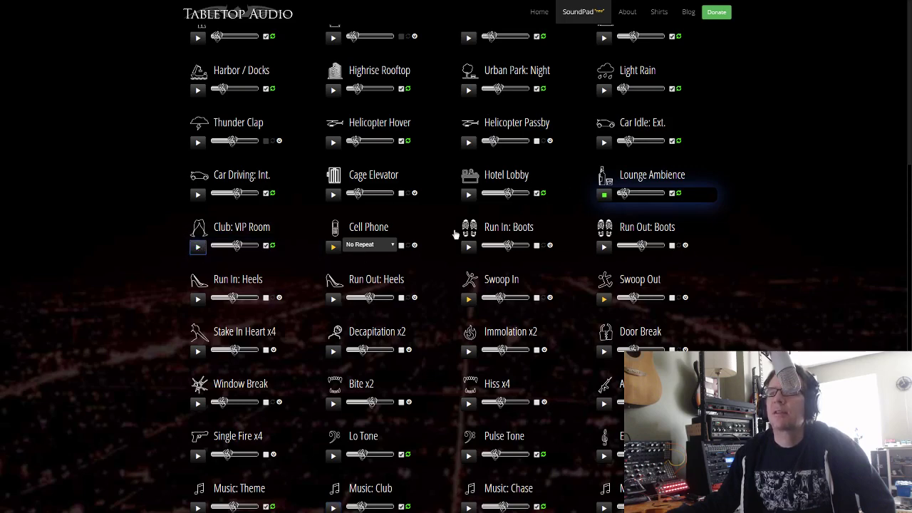
scroll(511, 251, "up", 2)
Stop all sounds and briefly play Car Driving: Int. with its volume raised.
left_click(404, 34)
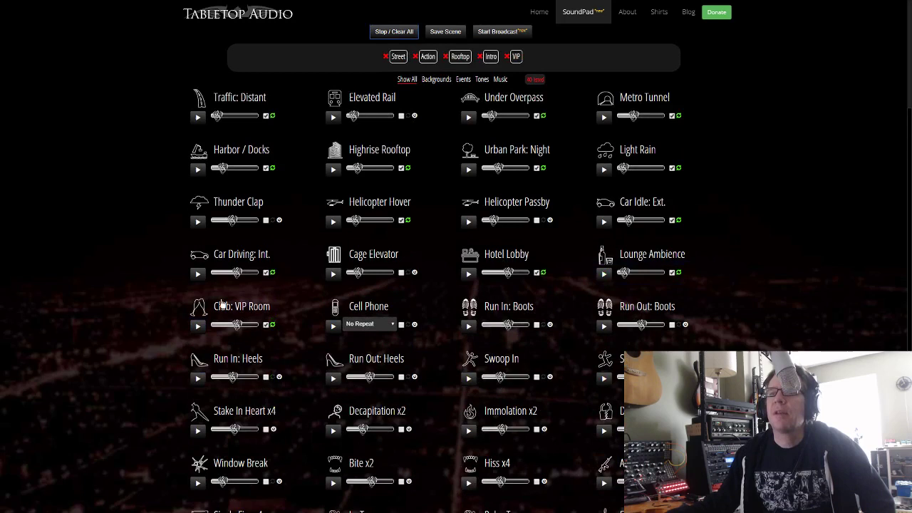
left_click(198, 274)
left_click_drag(239, 274, 244, 275)
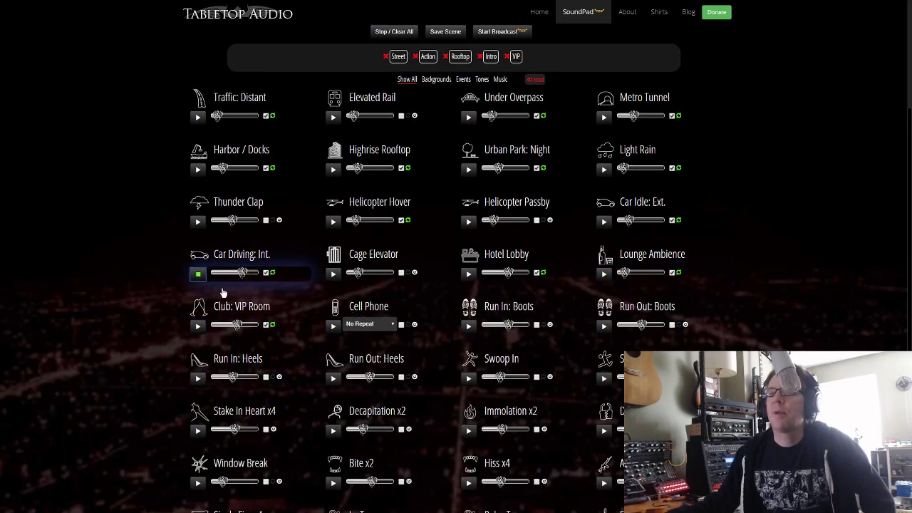
left_click(195, 277)
Try Car Idle: Ext. at a higher volume, then switch to Metro Tunnel.
left_click(604, 222)
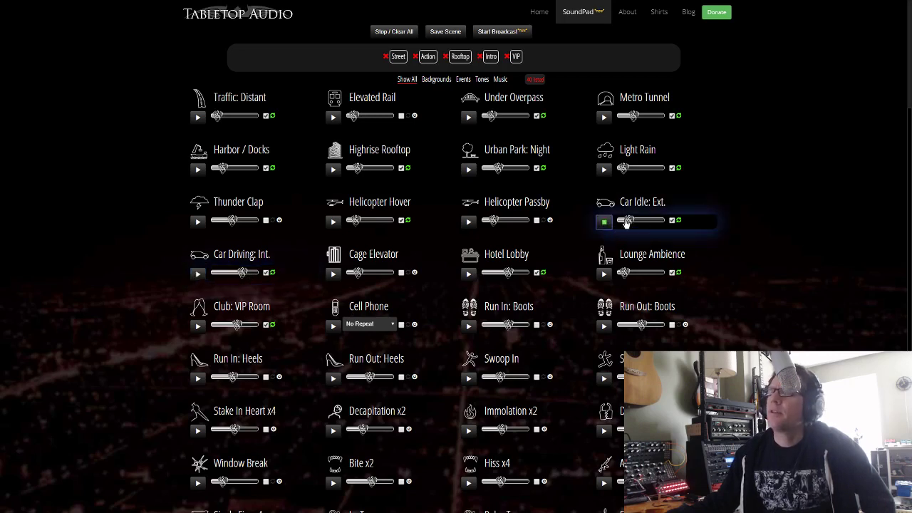
left_click_drag(630, 221, 641, 224)
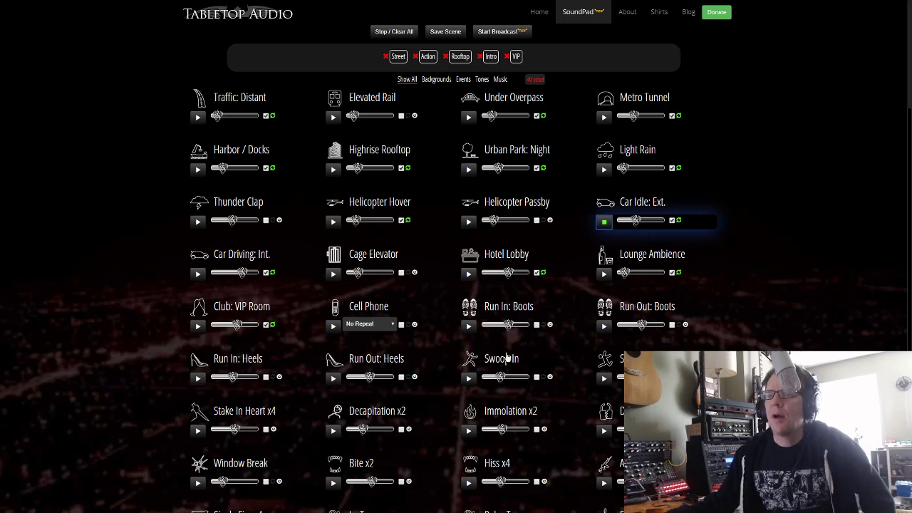
left_click(604, 222)
left_click(603, 117)
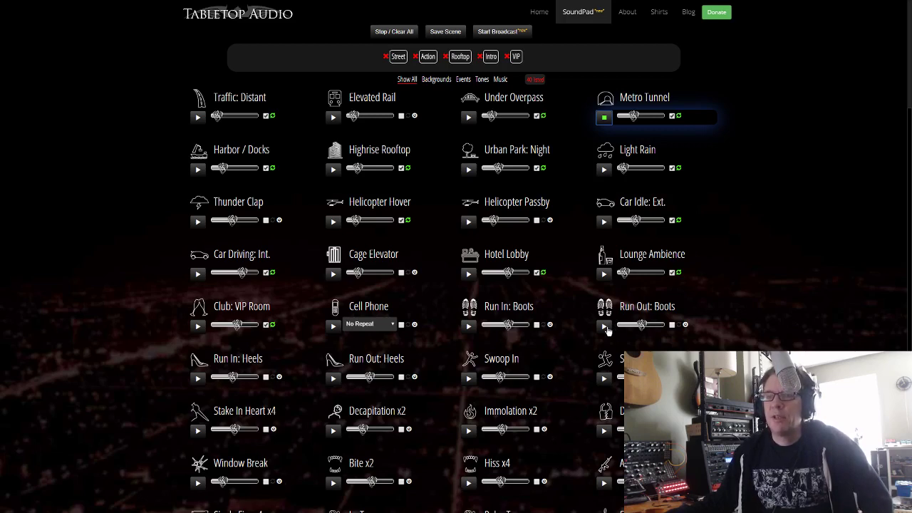
scroll(608, 316, "down", 2)
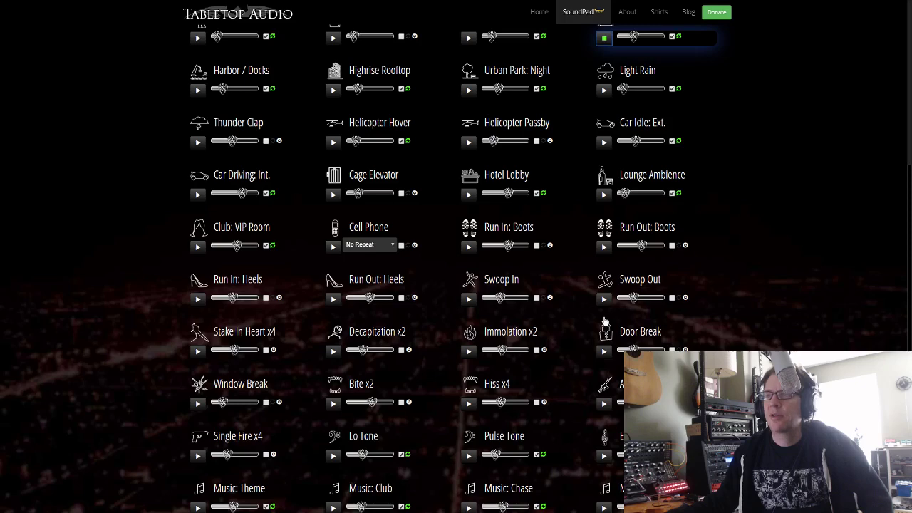
scroll(604, 322, "up", 2)
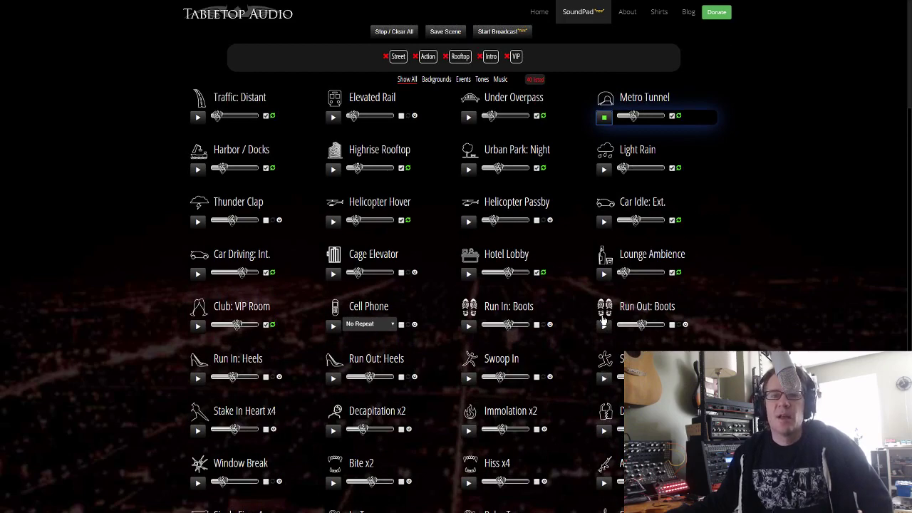
scroll(604, 322, "up", 4)
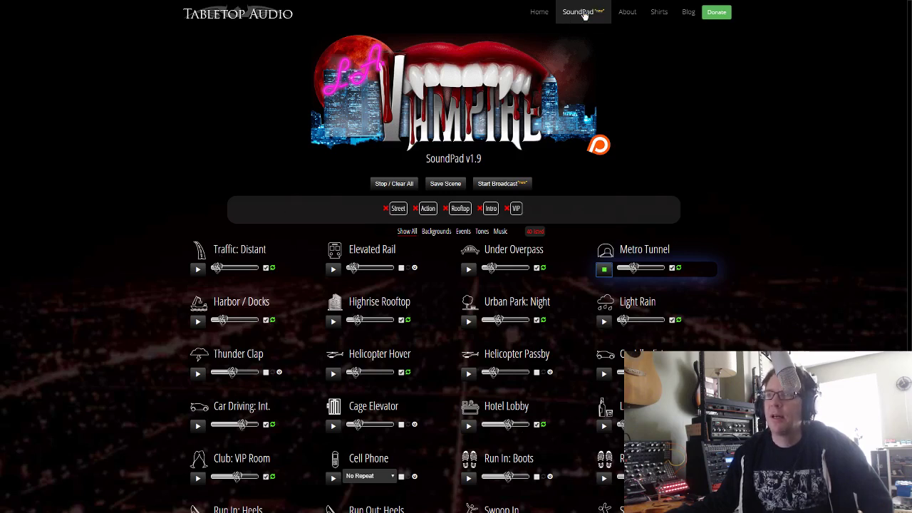
left_click(584, 14)
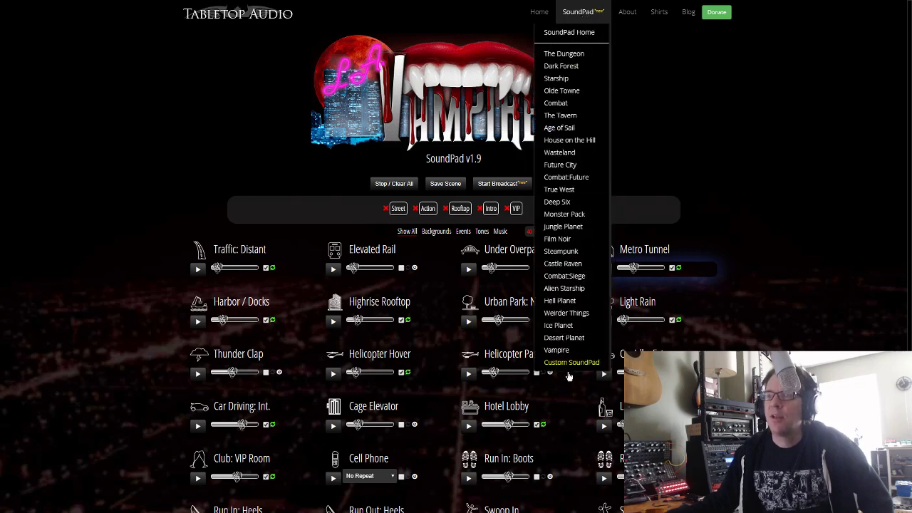